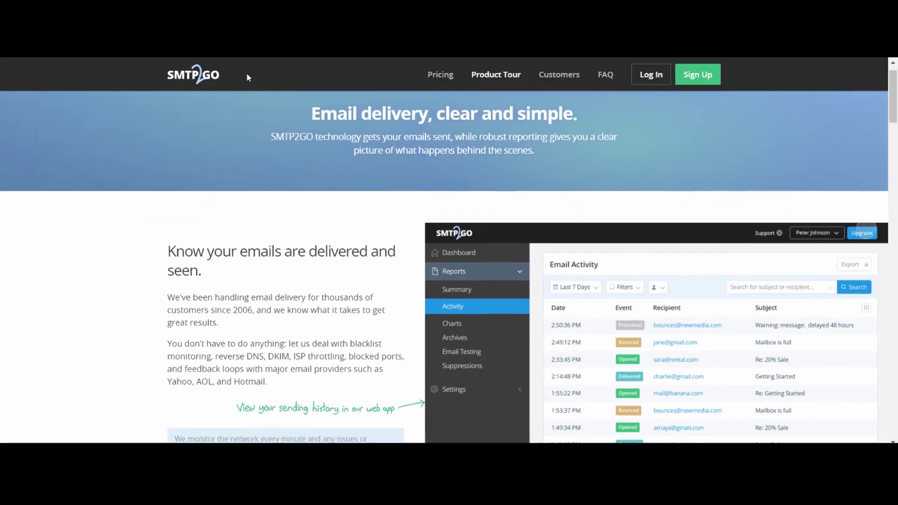
Scroll down the Product Tour page to the world map of server locations
{"action": "scroll", "coordinate": [248, 77], "scroll_direction": "down", "scroll_amount": 2}
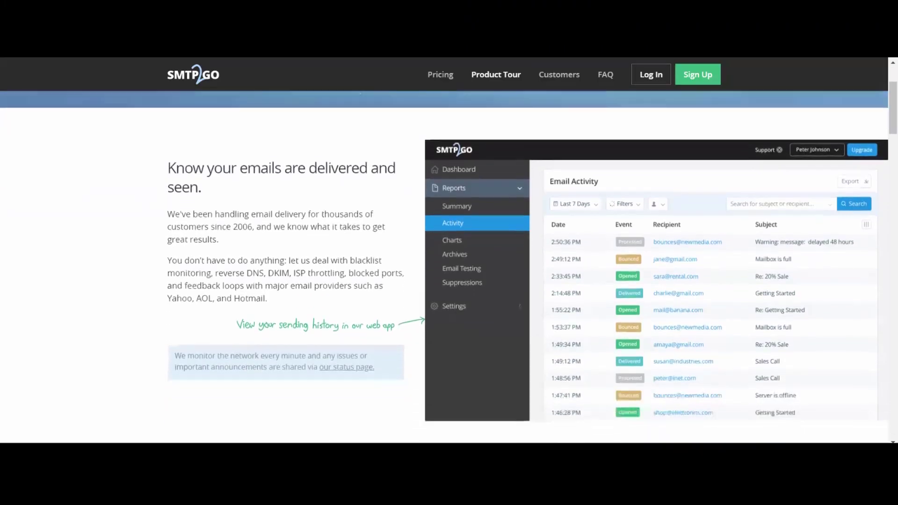
{"action": "scroll", "coordinate": [444, 267], "scroll_direction": "down", "scroll_amount": 4}
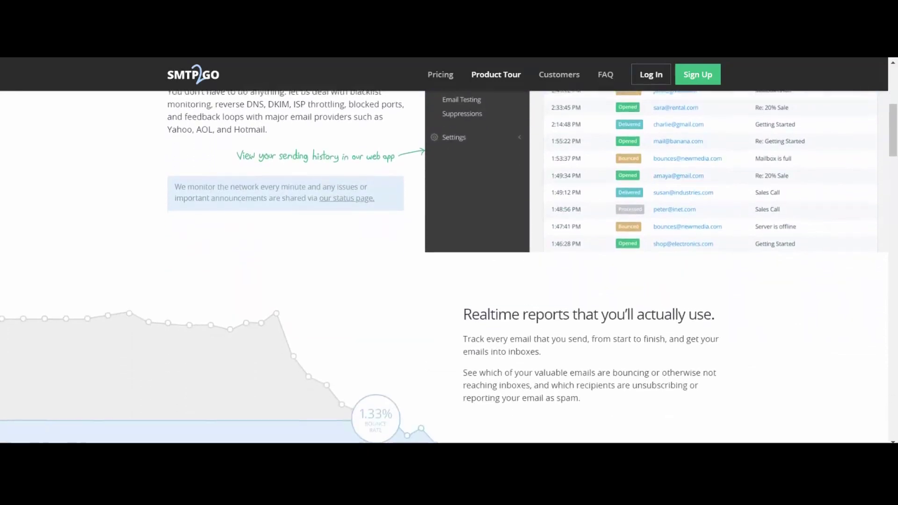
{"action": "scroll", "coordinate": [444, 267], "scroll_direction": "down", "scroll_amount": 3}
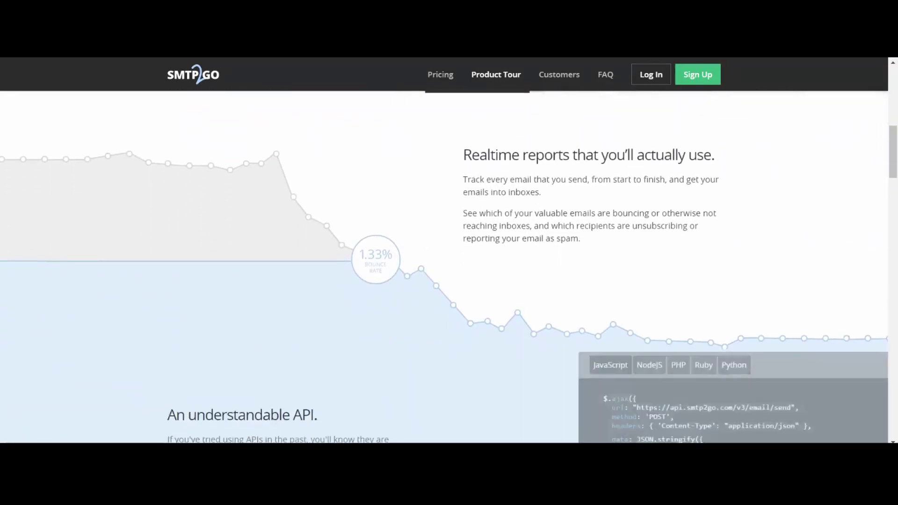
{"action": "scroll", "coordinate": [444, 267], "scroll_direction": "down", "scroll_amount": 3}
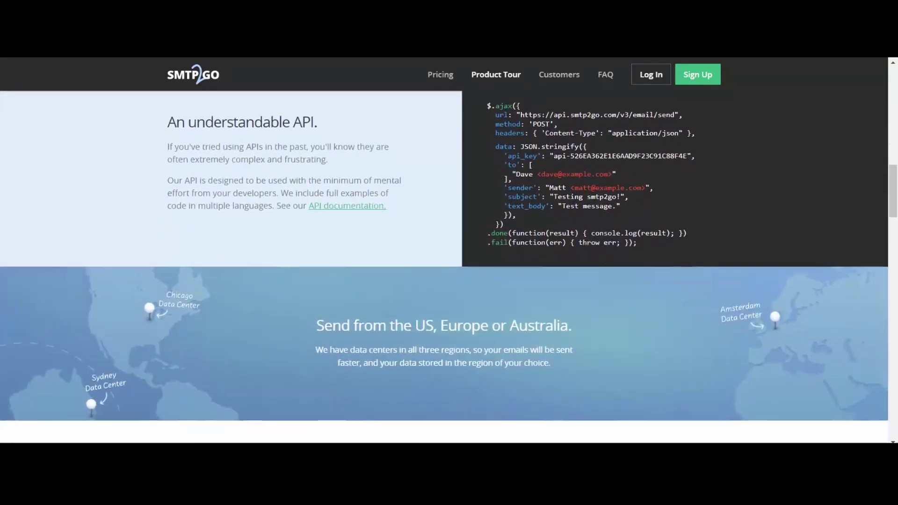
{"action": "scroll", "coordinate": [445, 266], "scroll_direction": "down", "scroll_amount": 2}
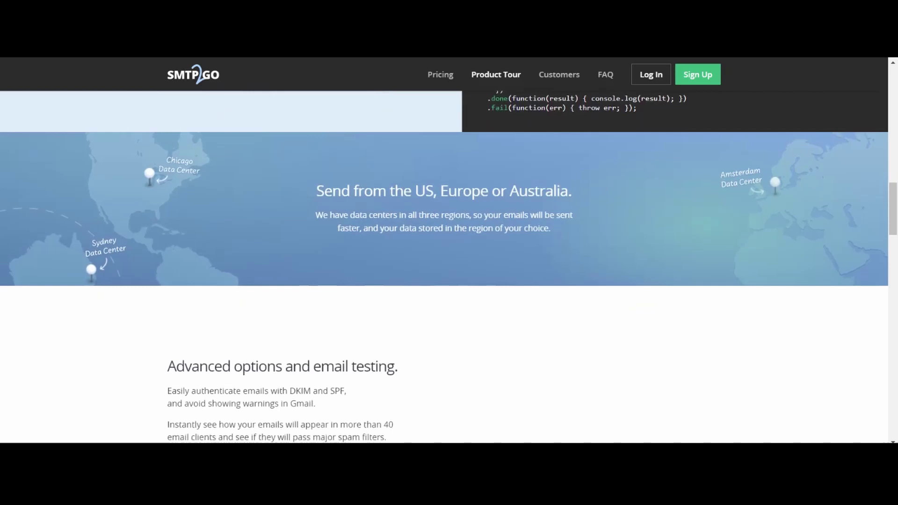
{"action": "scroll", "coordinate": [444, 266], "scroll_direction": "down", "scroll_amount": 3}
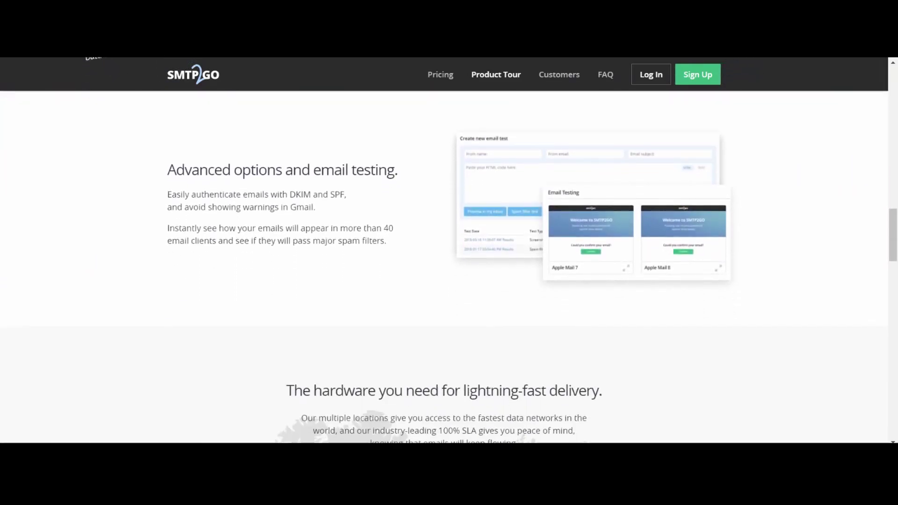
{"action": "scroll", "coordinate": [444, 266], "scroll_direction": "down", "scroll_amount": 3}
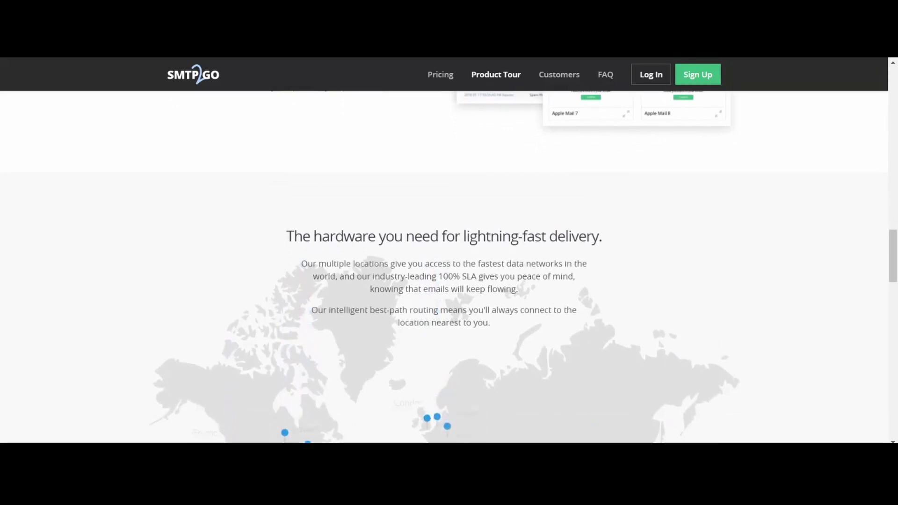
{"action": "scroll", "coordinate": [444, 266], "scroll_direction": "down", "scroll_amount": 2}
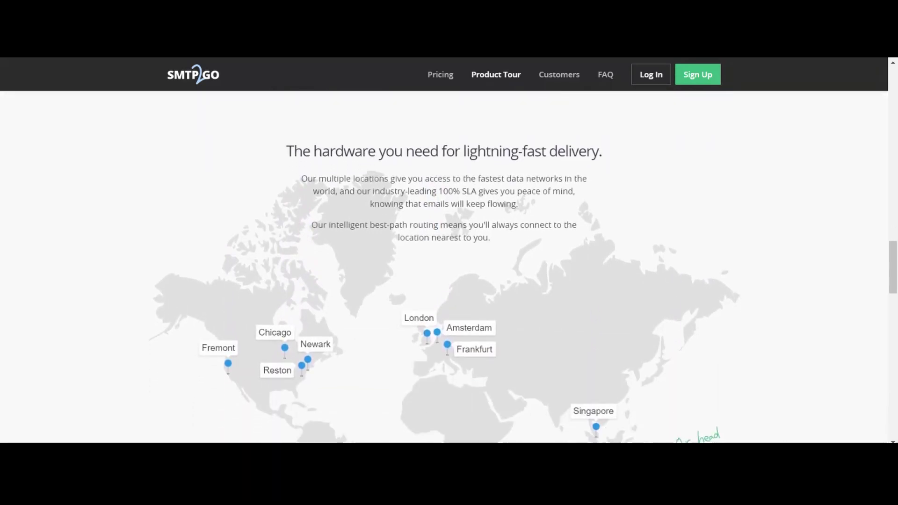
{"action": "scroll", "coordinate": [444, 267], "scroll_direction": "down", "scroll_amount": 2}
{"action": "scroll", "coordinate": [444, 266], "scroll_direction": "down", "scroll_amount": 4}
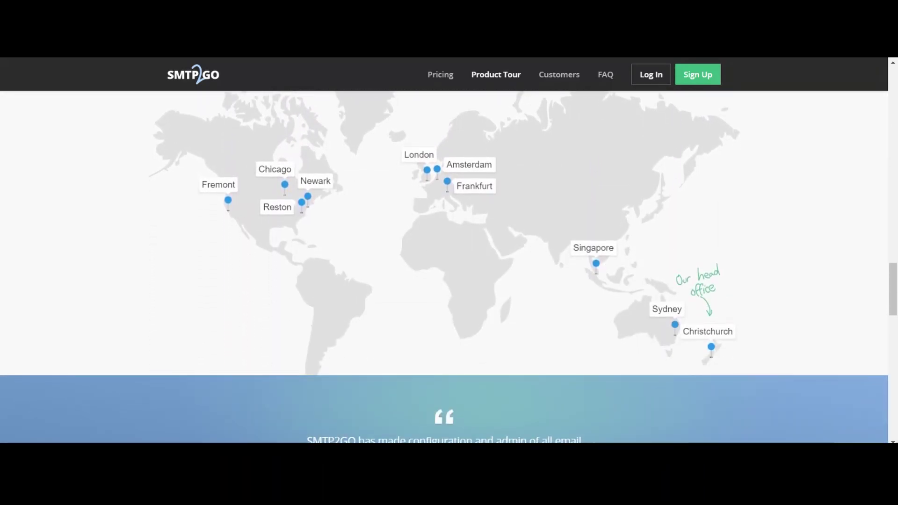
{"action": "scroll", "coordinate": [444, 267], "scroll_direction": "down", "scroll_amount": 1}
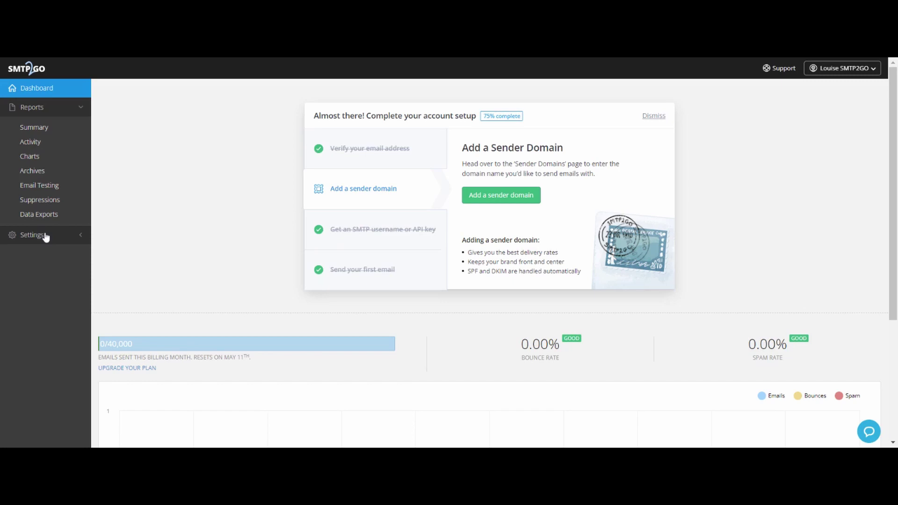
Go through Settings > Subaccounts, past the introduction, to a blank Add new subaccount form
{"action": "left_click", "coordinate": [73, 238]}
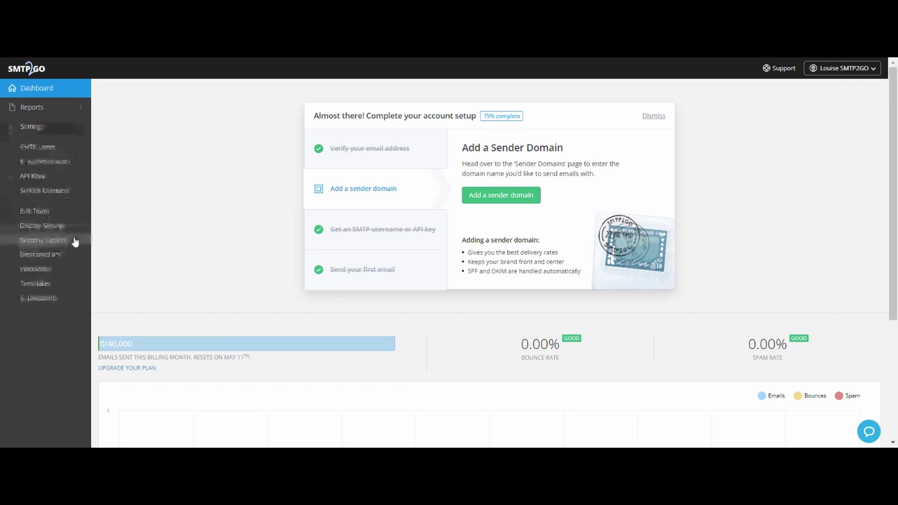
{"action": "left_click", "coordinate": [66, 303]}
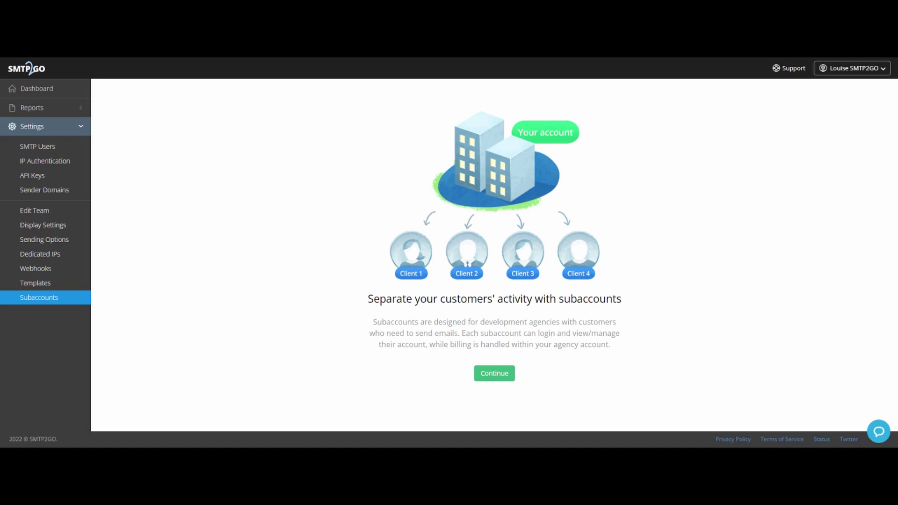
{"action": "left_click", "coordinate": [486, 376]}
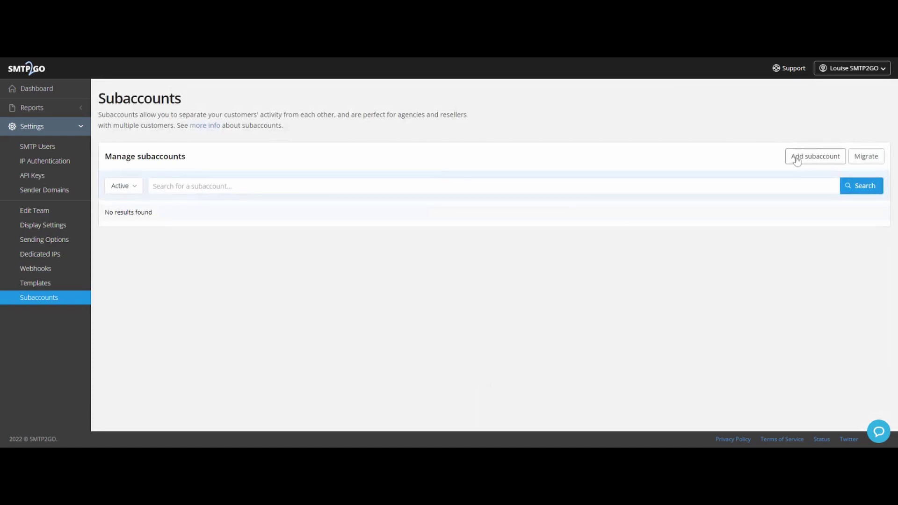
{"action": "left_click", "coordinate": [815, 157]}
Add subaccount 'subaccountsmtp2go' with a 10,000 monthly email limit and terms-of-service verification ticked
{"action": "left_click", "coordinate": [452, 154]}
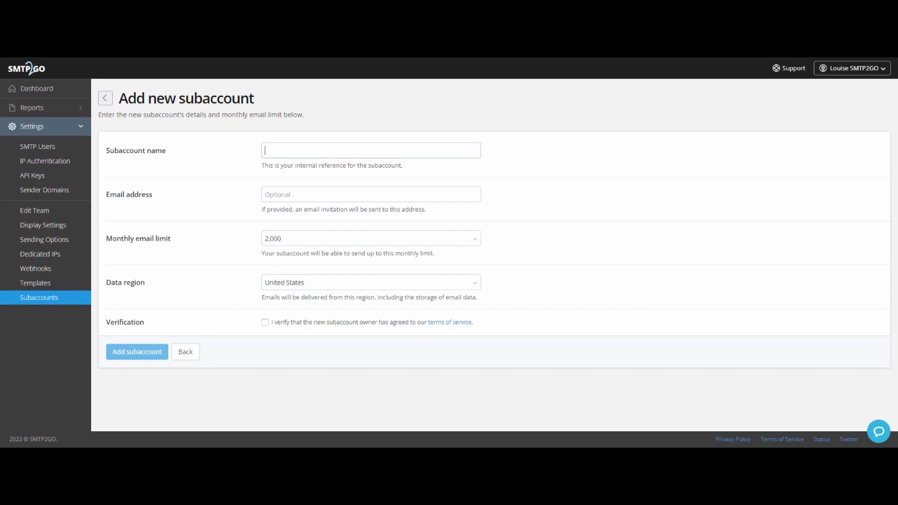
{"action": "type", "text": "subaccountsmtp2go"}
{"action": "key", "text": "Tab"}
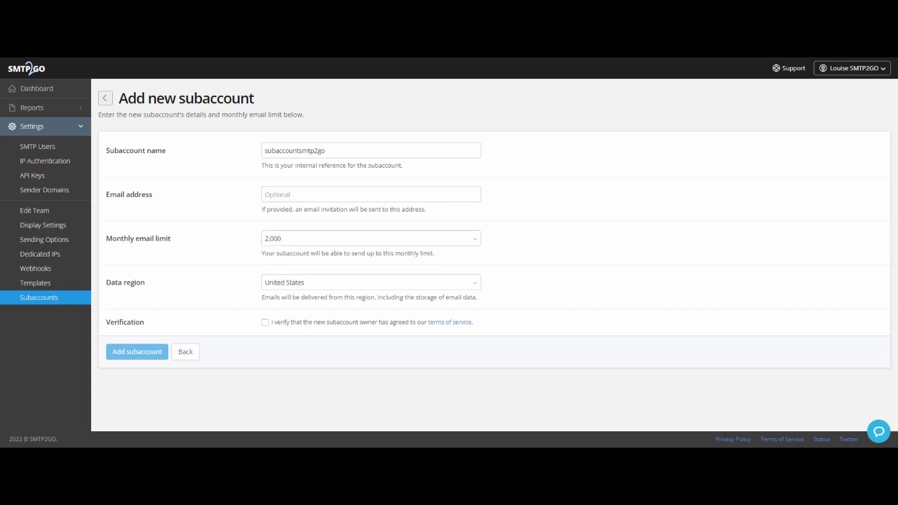
{"action": "key", "text": "Down"}
{"action": "key", "text": "Down"}
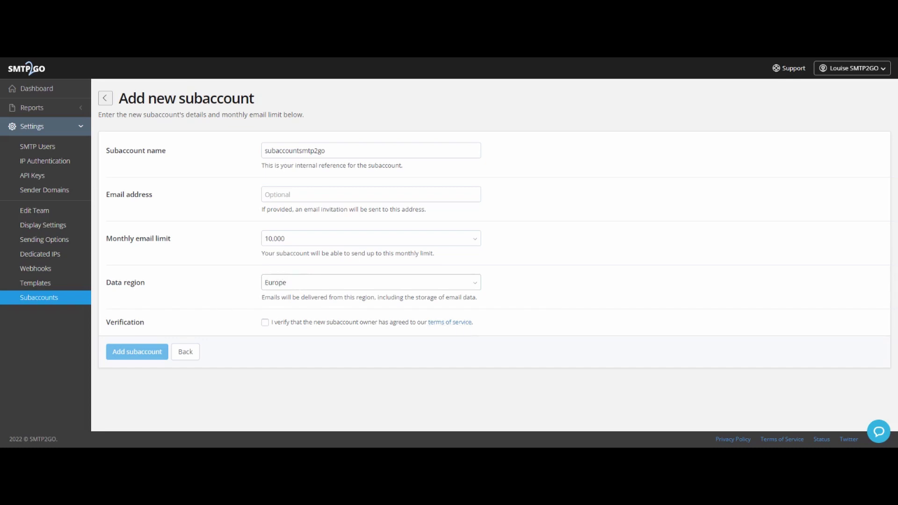
{"action": "left_click", "coordinate": [266, 324]}
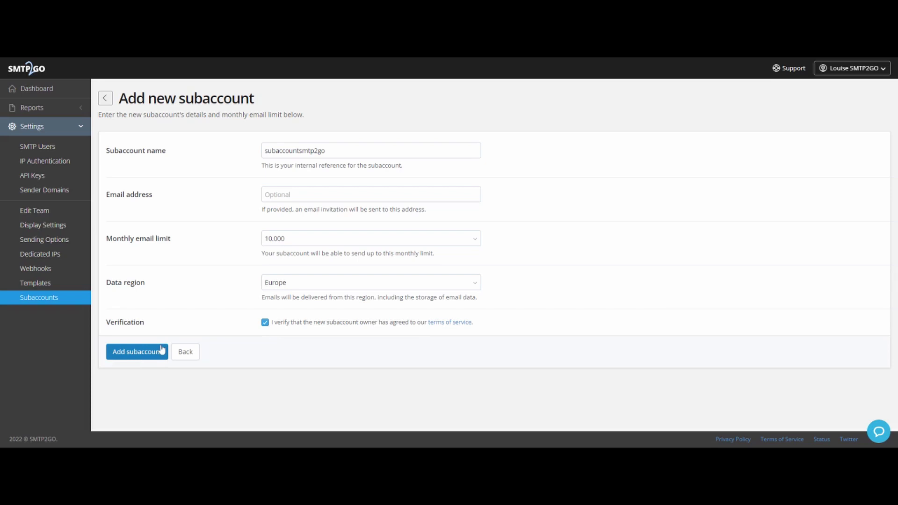
{"action": "left_click", "coordinate": [136, 353]}
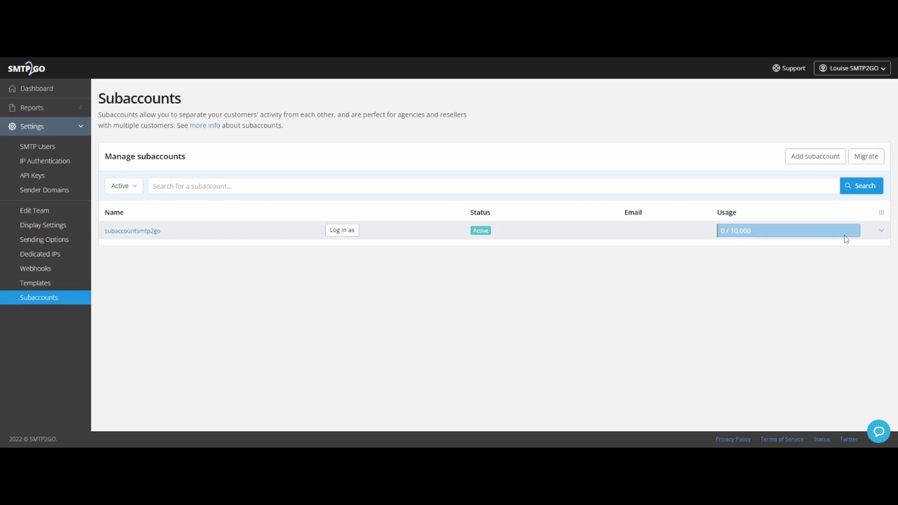
Edit subaccountsmtp2go, lower its monthly email limit to 5,000, and save
{"action": "left_click", "coordinate": [883, 235]}
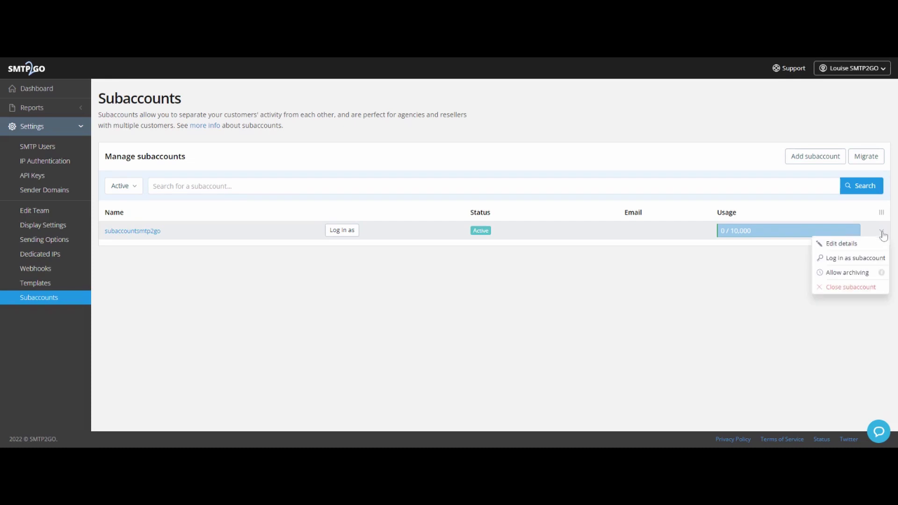
{"action": "left_click", "coordinate": [865, 243]}
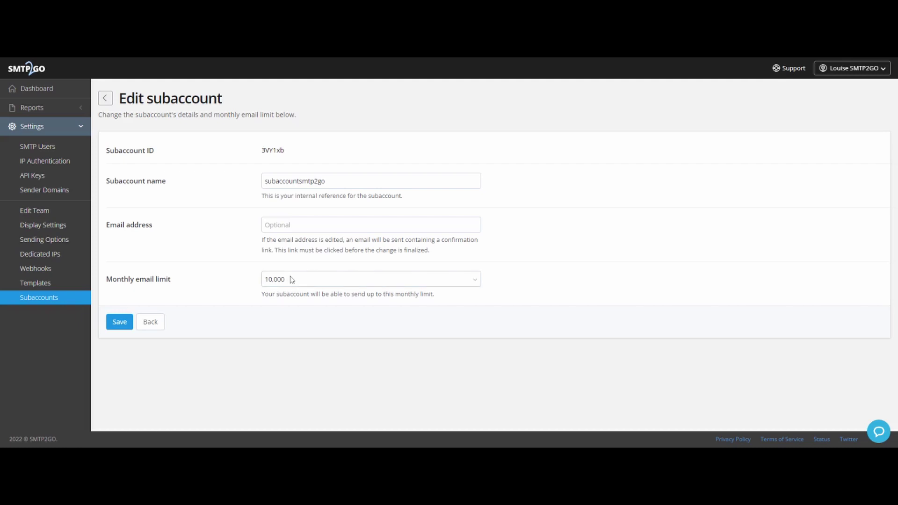
{"action": "left_click", "coordinate": [296, 302]}
{"action": "left_click", "coordinate": [119, 322]}
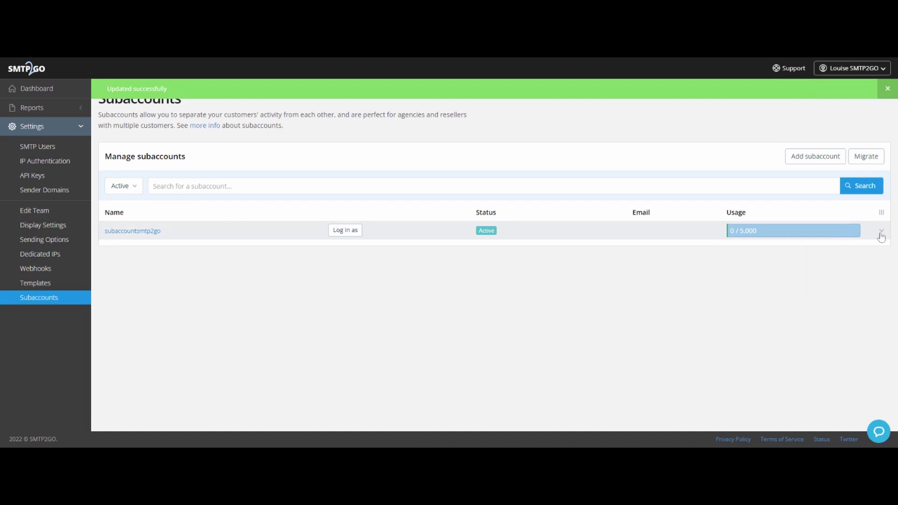
Choose Allow archiving from the subaccountsmtp2go row's action menu
{"action": "left_click", "coordinate": [881, 232]}
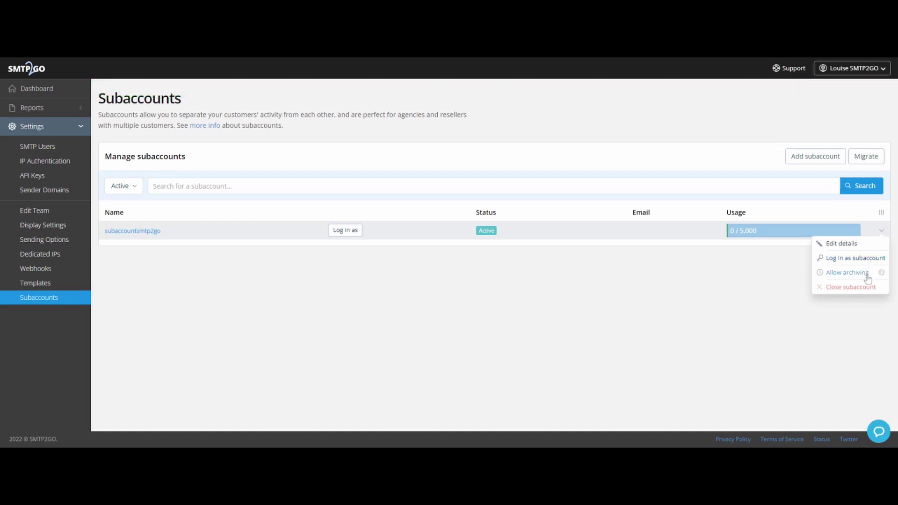
{"action": "mouse_move", "coordinate": [880, 278]}
{"action": "left_click", "coordinate": [859, 272]}
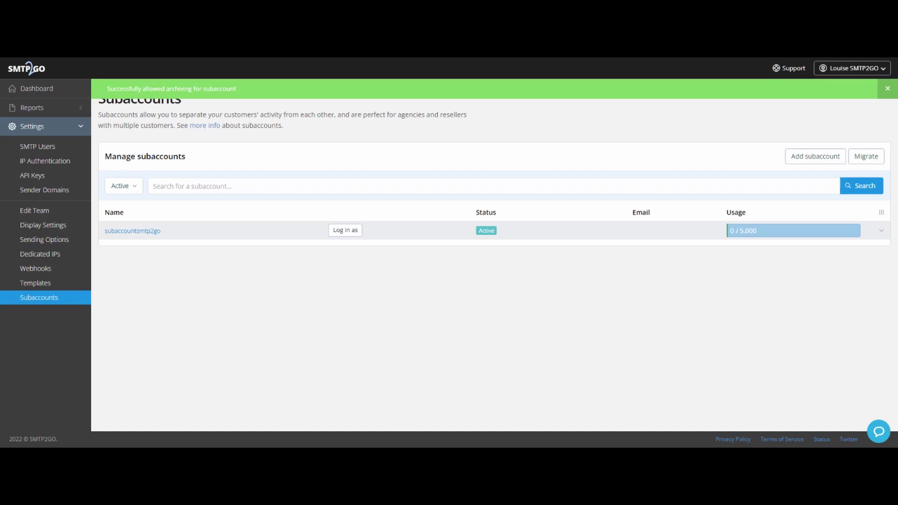
{"action": "left_click", "coordinate": [881, 230]}
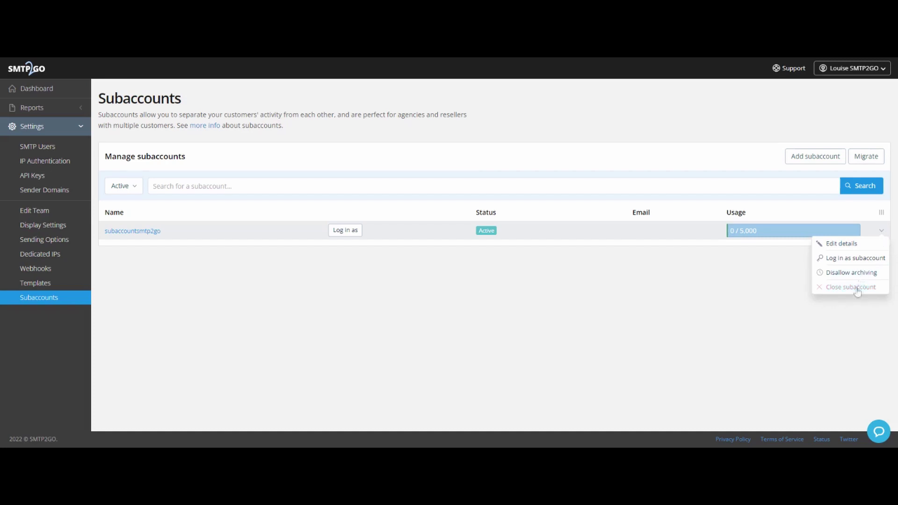
{"action": "left_click", "coordinate": [732, 298]}
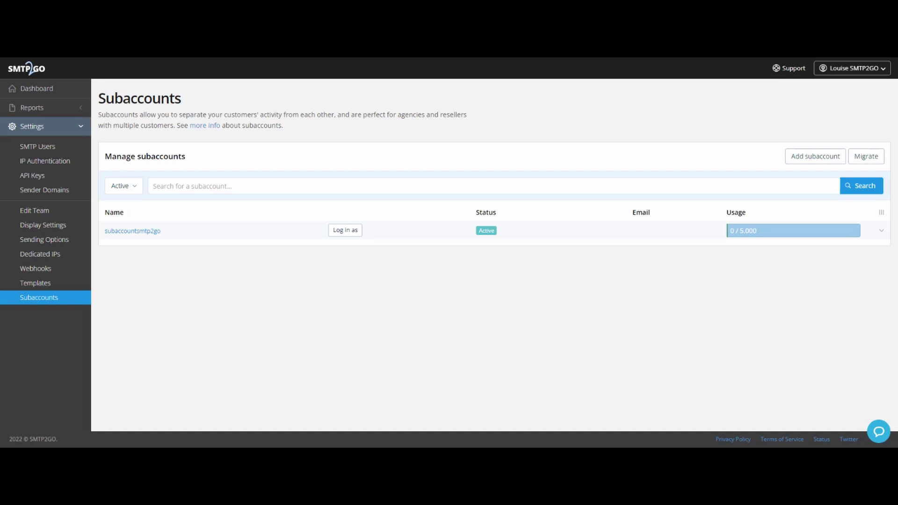
Migrate the first SMTP user sender into subaccountsmtp2go and confirm the migration
{"action": "left_click", "coordinate": [866, 158]}
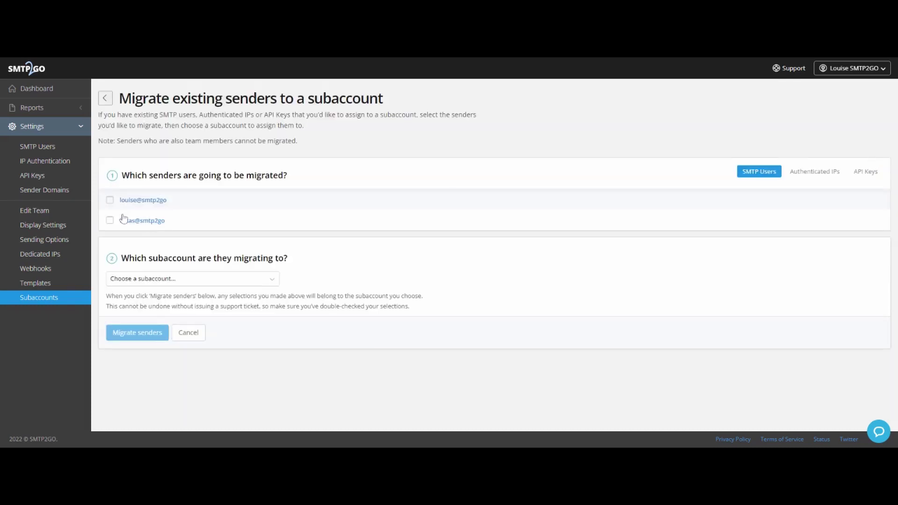
{"action": "left_click", "coordinate": [110, 200]}
{"action": "left_click", "coordinate": [214, 290]}
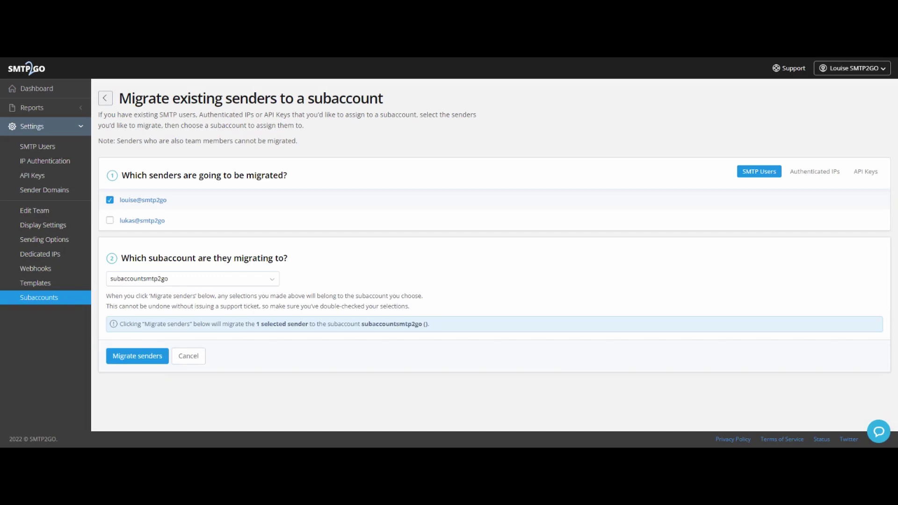
{"action": "left_click", "coordinate": [153, 358]}
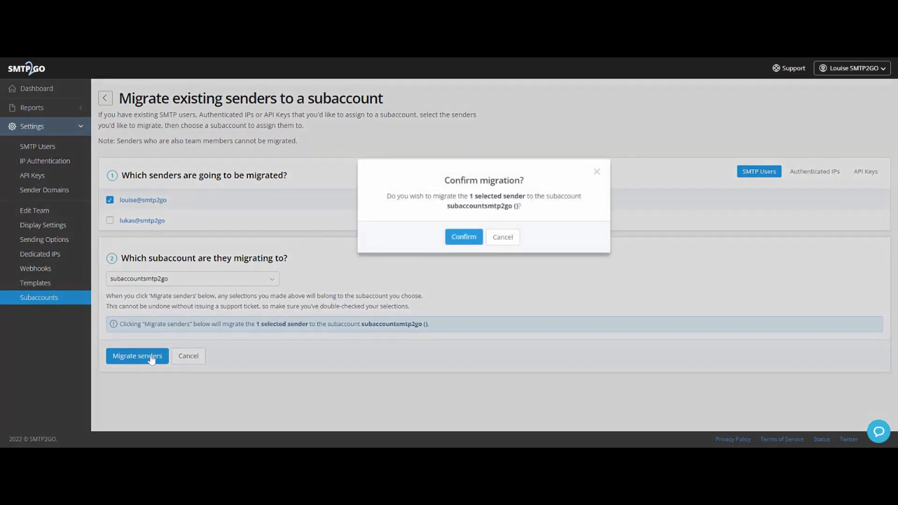
{"action": "left_click", "coordinate": [464, 237]}
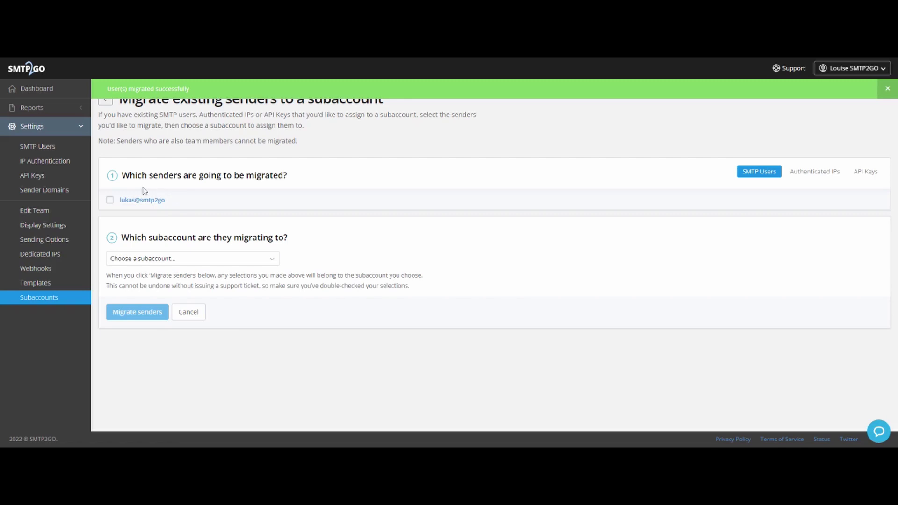
Log in as subaccountsmtp2go from the Subaccounts list
{"action": "left_click", "coordinate": [58, 298]}
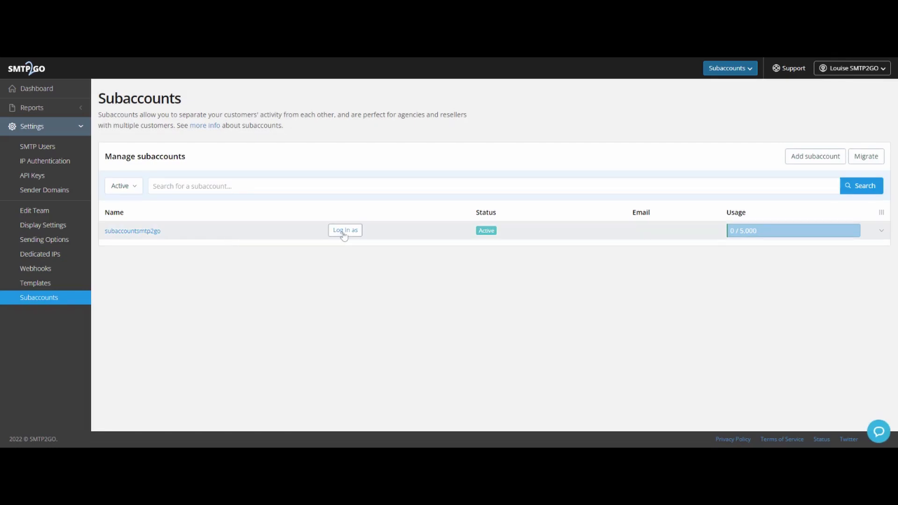
{"action": "left_click", "coordinate": [344, 232]}
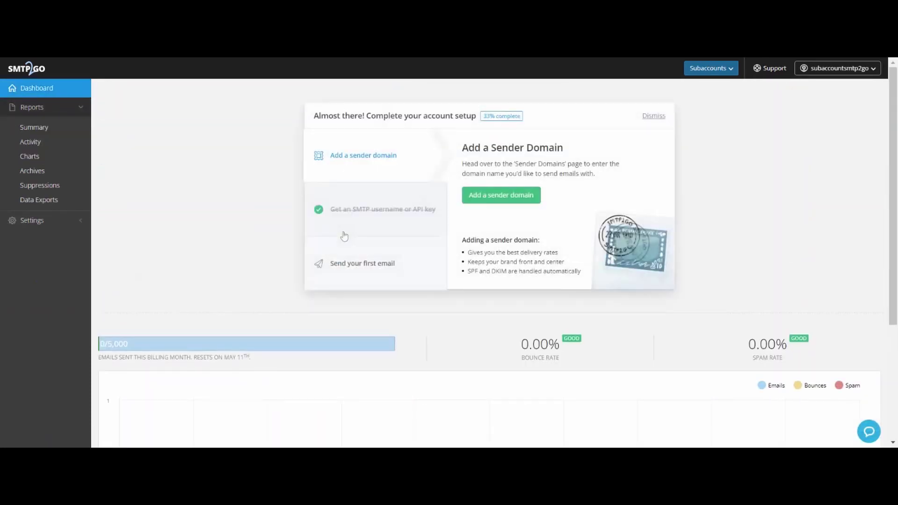
{"action": "scroll", "coordinate": [225, 222], "scroll_direction": "down", "scroll_amount": 1}
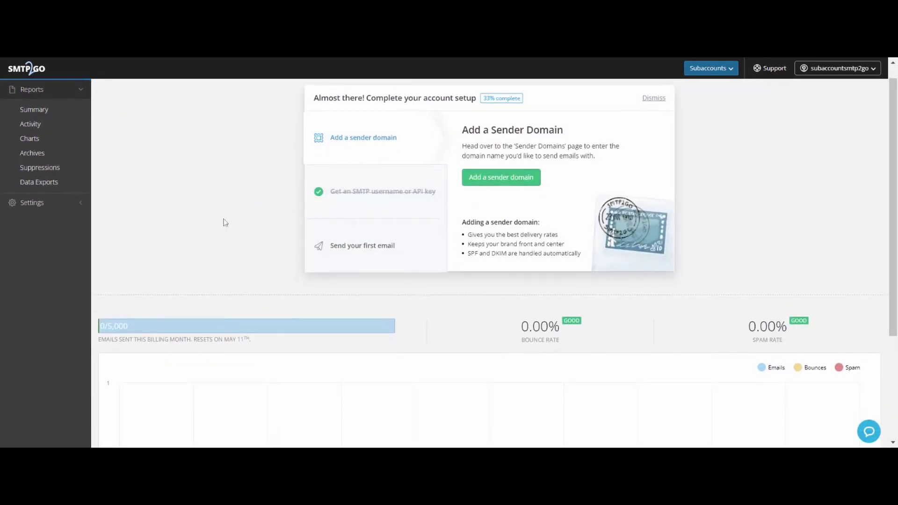
Check the subaccount's account menu, then expand its Settings section
{"action": "left_click", "coordinate": [860, 73]}
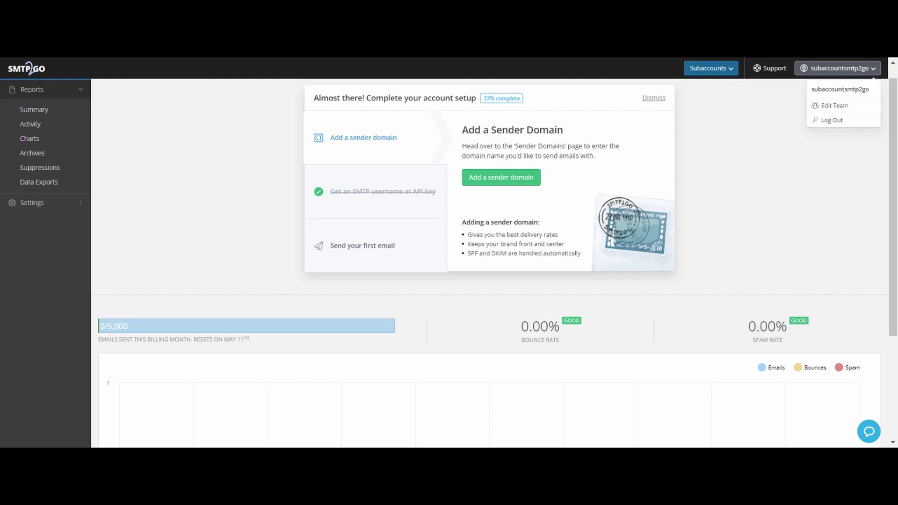
{"action": "left_click", "coordinate": [553, 138]}
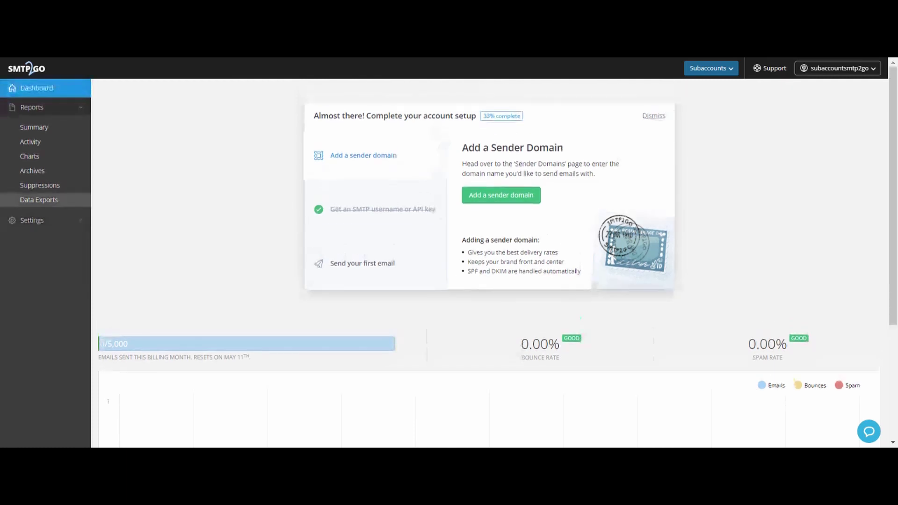
{"action": "left_click", "coordinate": [65, 220]}
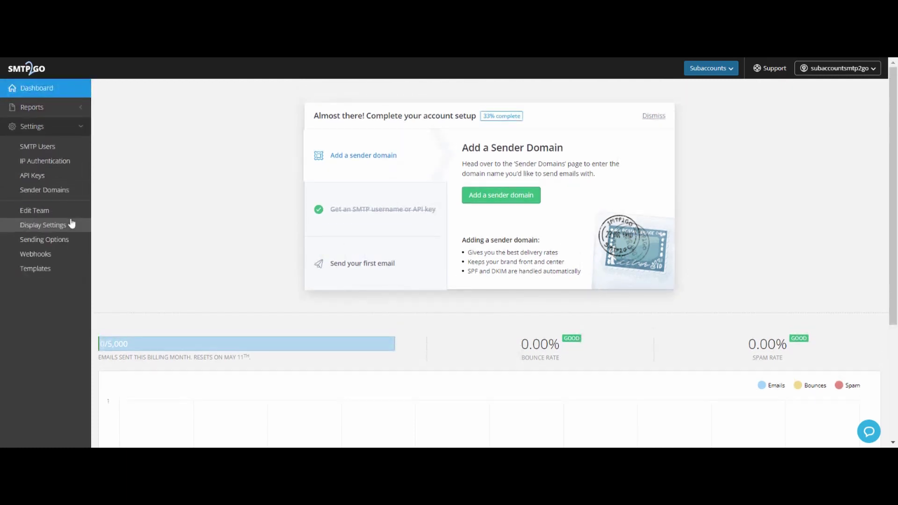
Check the subaccount's SMTP Users, then view its Email Activity report for the last 7 days
{"action": "left_click", "coordinate": [54, 148]}
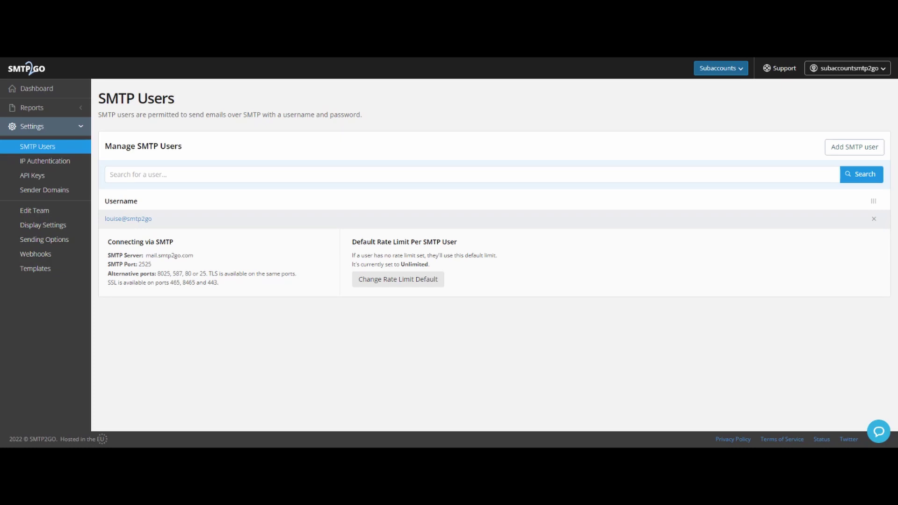
{"action": "left_click", "coordinate": [51, 108]}
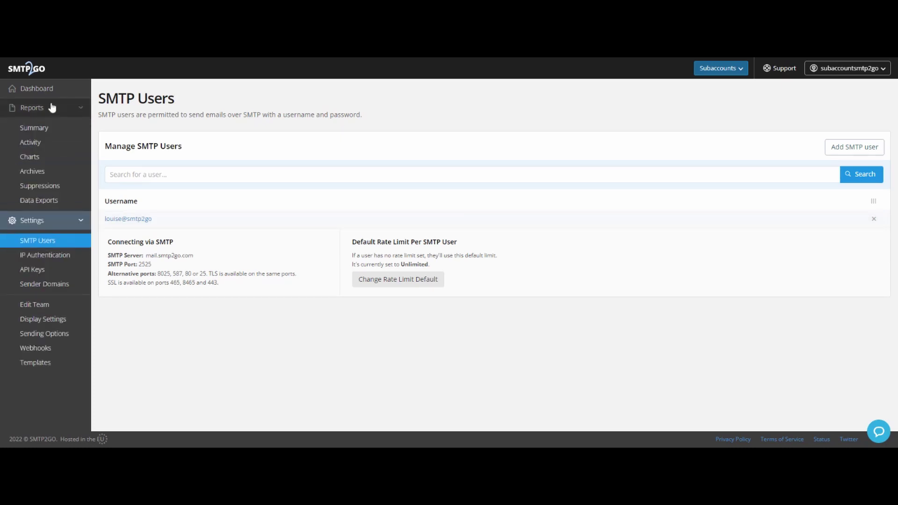
{"action": "left_click", "coordinate": [52, 145]}
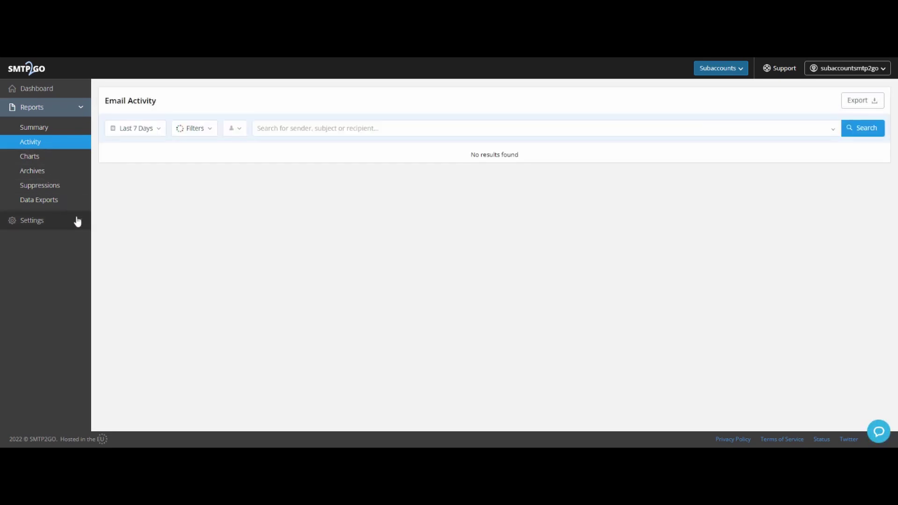
{"action": "left_click", "coordinate": [77, 220]}
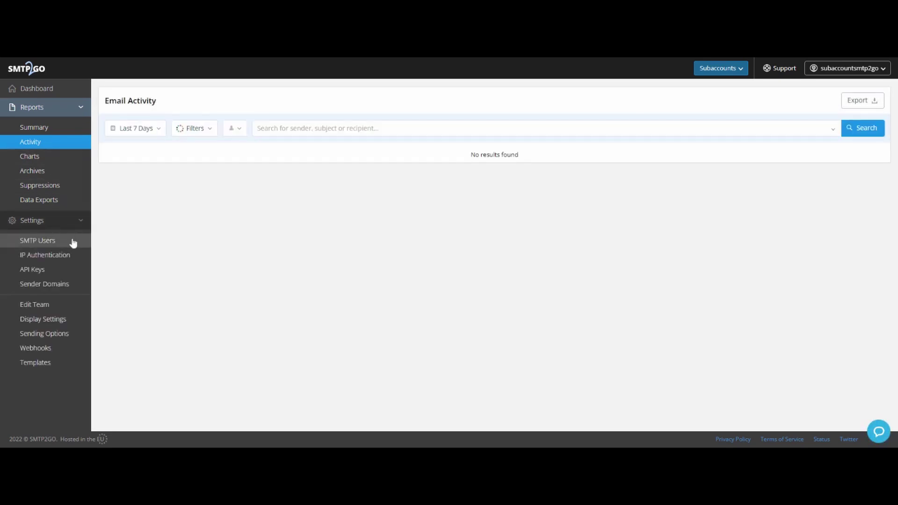